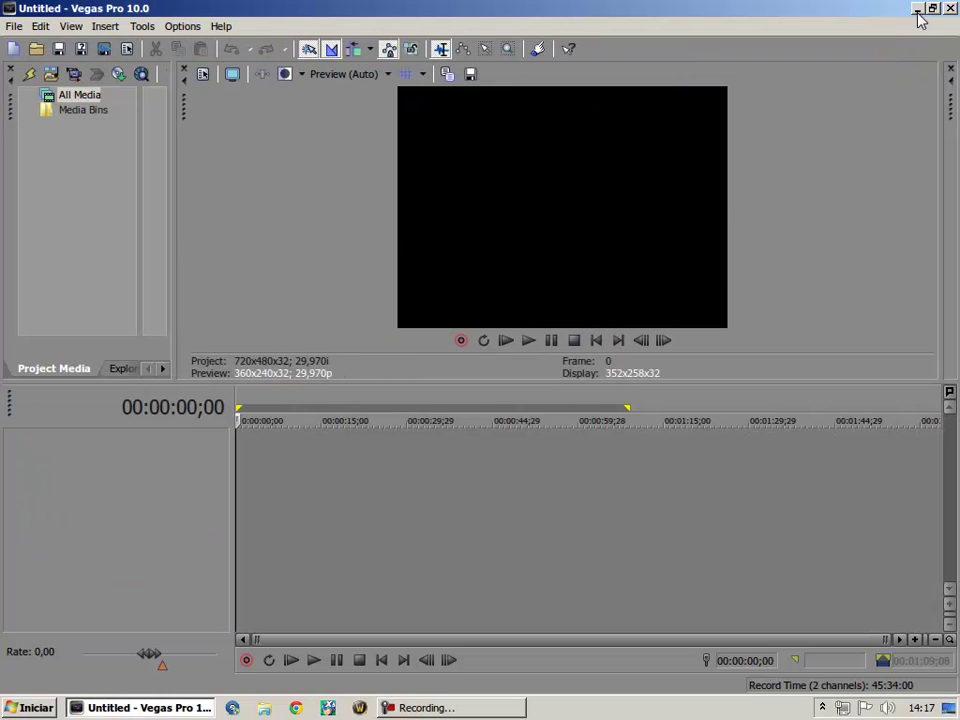
click(916, 9)
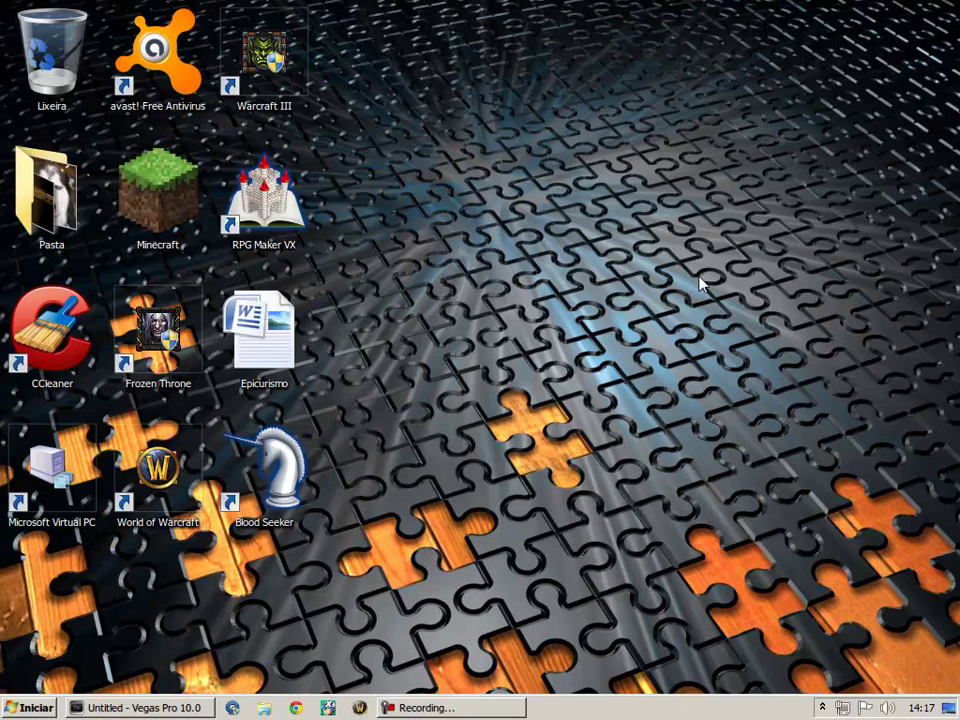
drag(454, 8, 96, 617)
mouse_move(538, 2)
mouse_down()
mouse_move(750, 497)
mouse_move(959, 645)
mouse_move(520, 8)
mouse_up()
drag(8, 22, 958, 692)
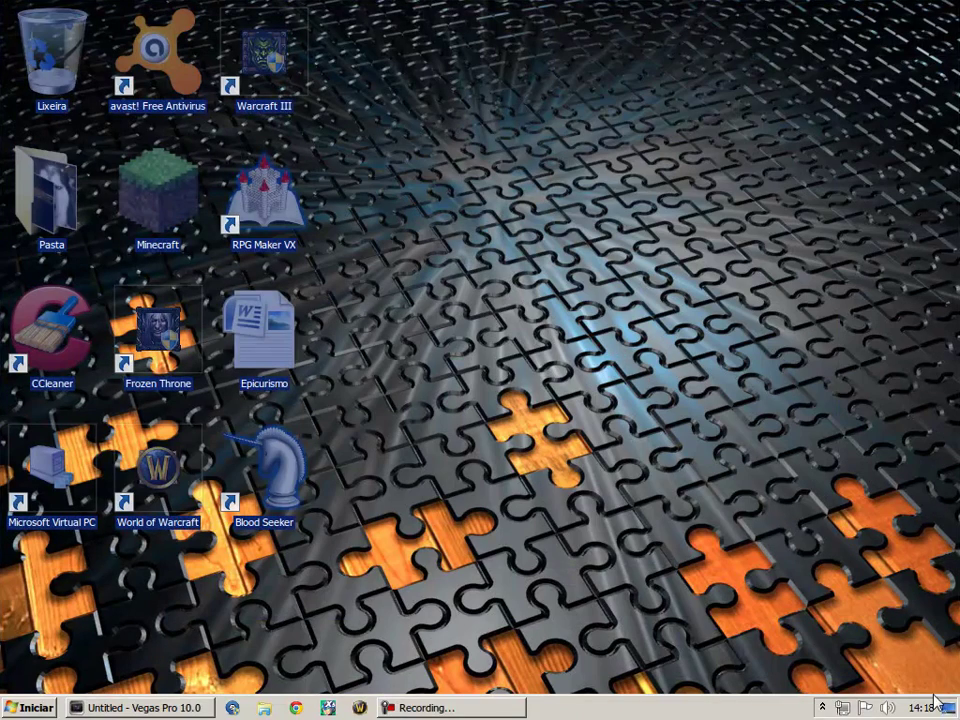
click(513, 380)
drag(714, 5, 958, 231)
mouse_move(227, 8)
mouse_down()
mouse_move(184, 120)
mouse_move(120, 190)
mouse_move(225, 10)
mouse_up()
drag(15, 585, 270, 545)
drag(718, 490, 789, 542)
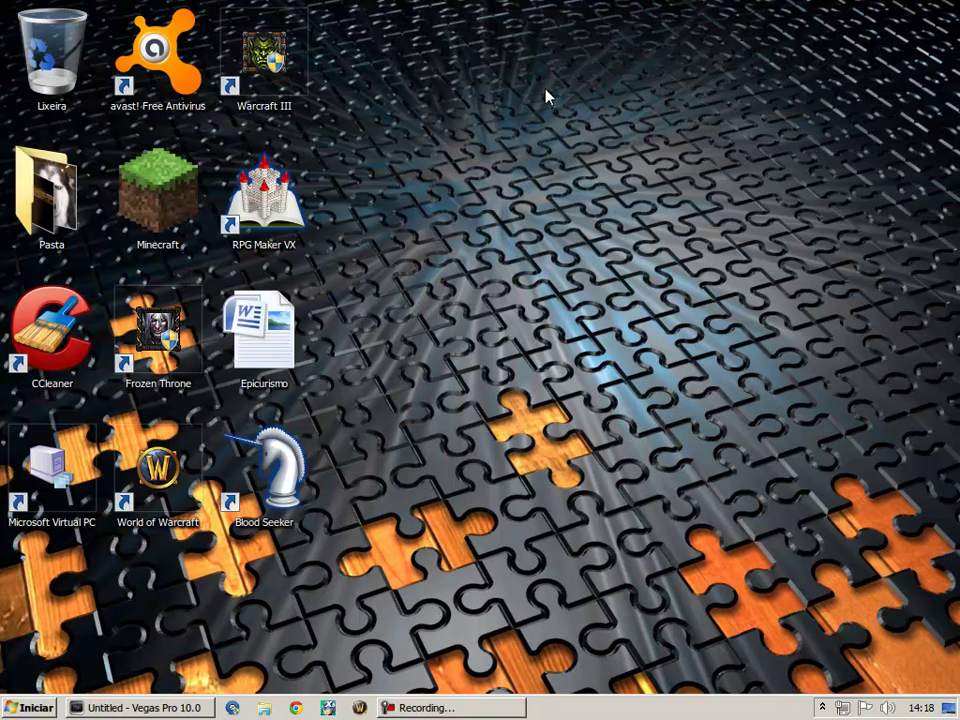
click(120, 707)
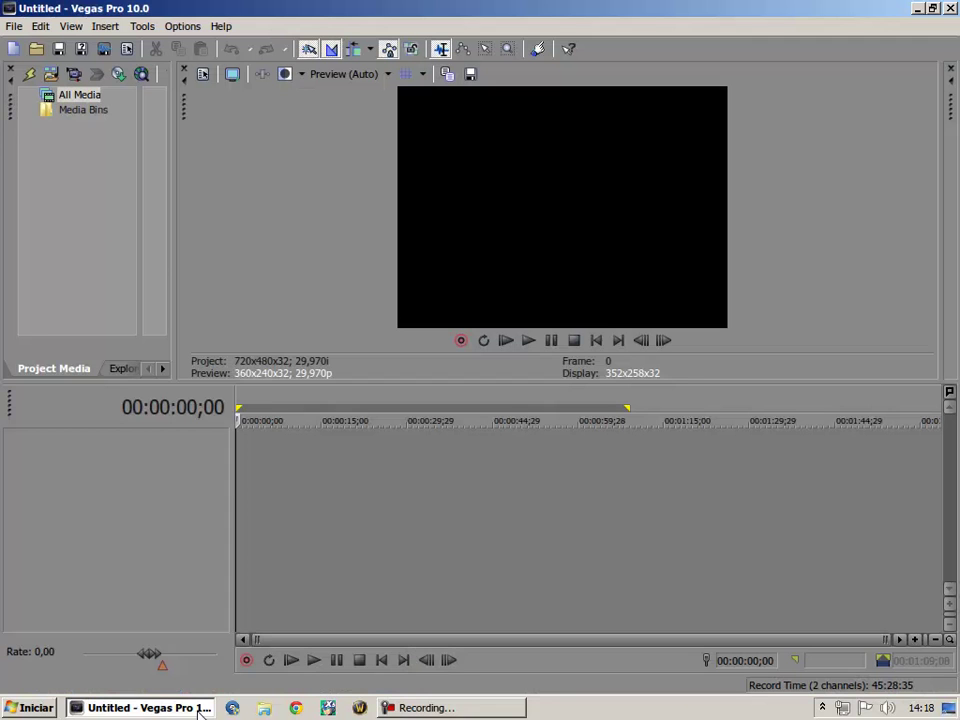
Open the Amostras de Vídeos folder in the Windows video library
click(30, 707)
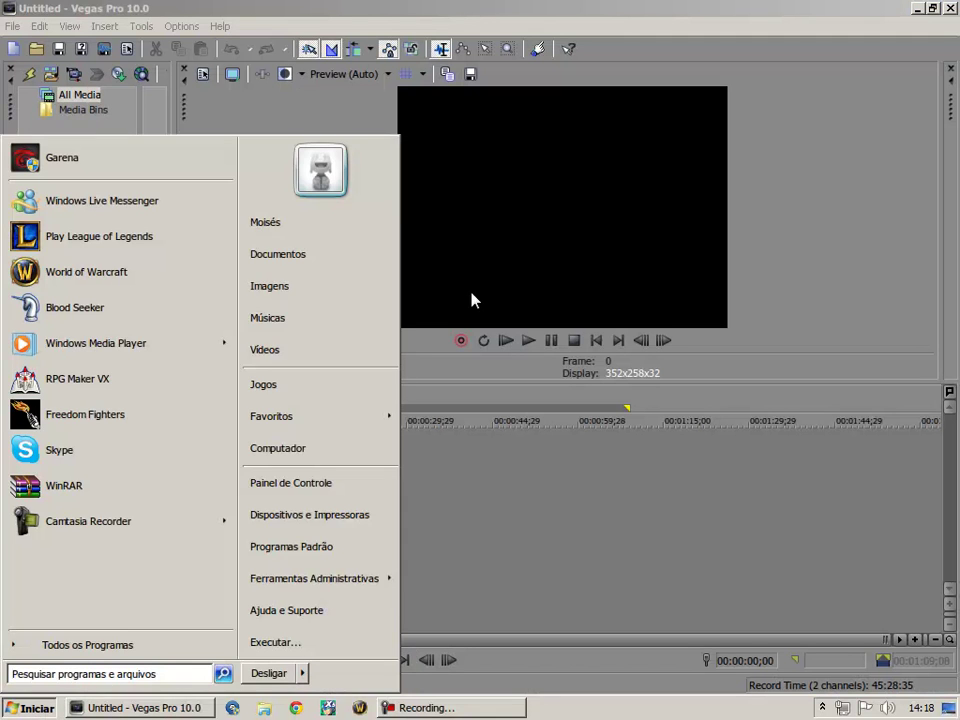
click(320, 345)
drag(627, 8, 435, 368)
double_click(545, 320)
Add the Vida selvagem video to the start of the empty timeline and close its folder window
click(918, 8)
click(855, 183)
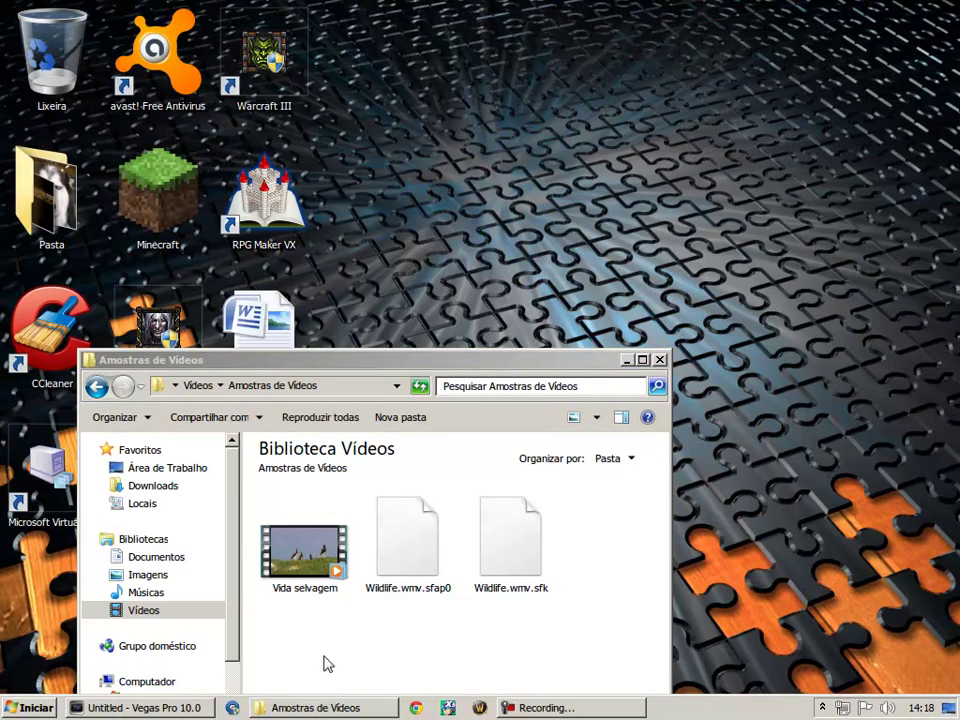
drag(496, 365, 606, 6)
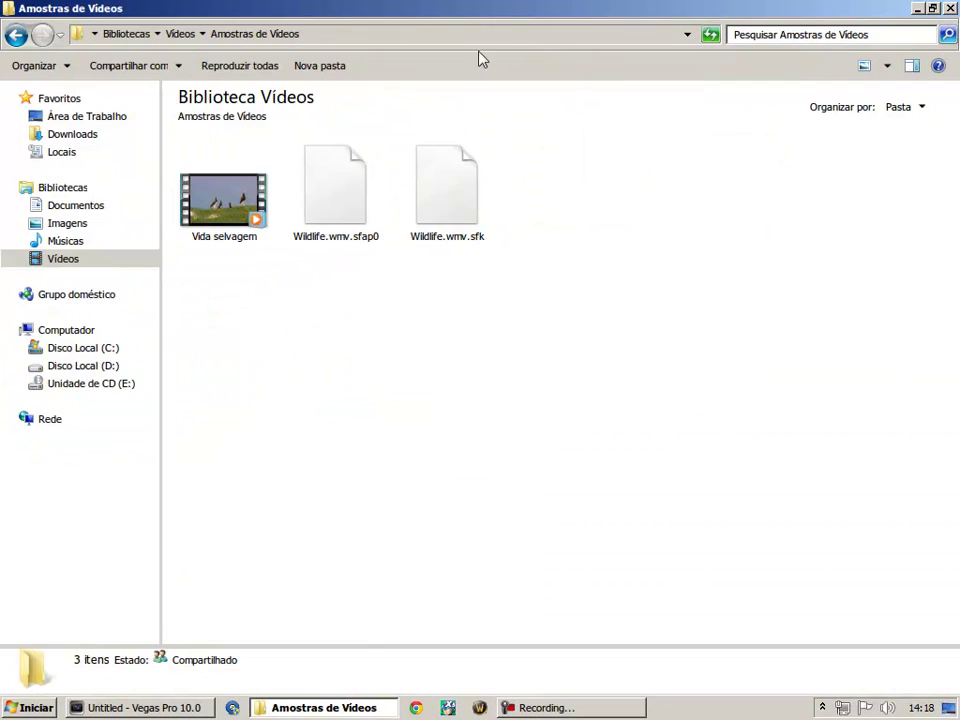
drag(398, 7, 606, 103)
drag(536, 290, 249, 463)
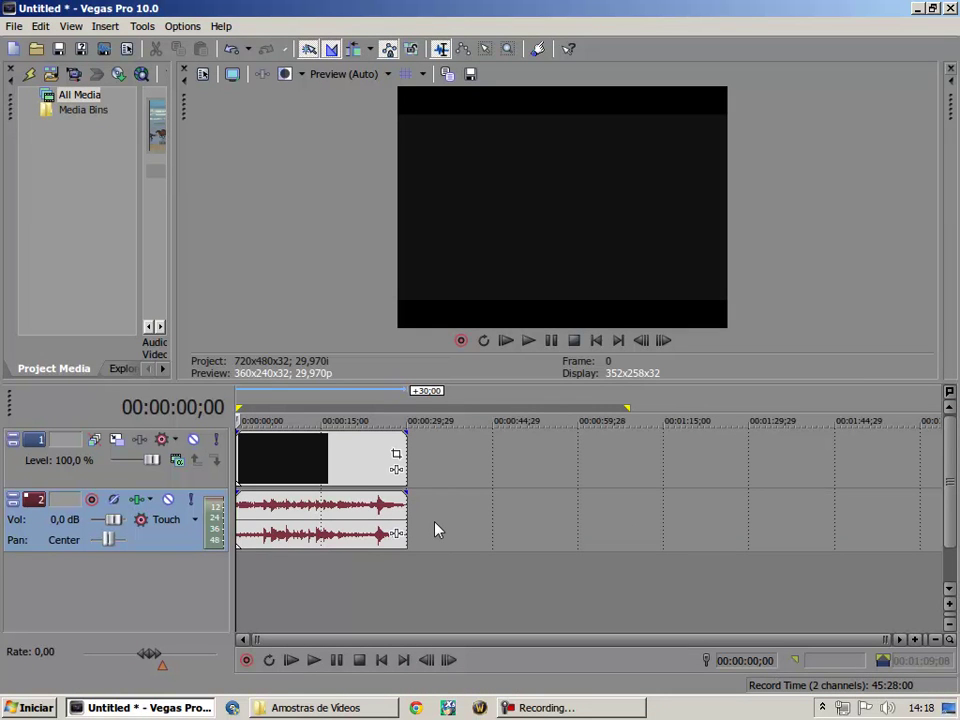
click(300, 707)
right_click(298, 705)
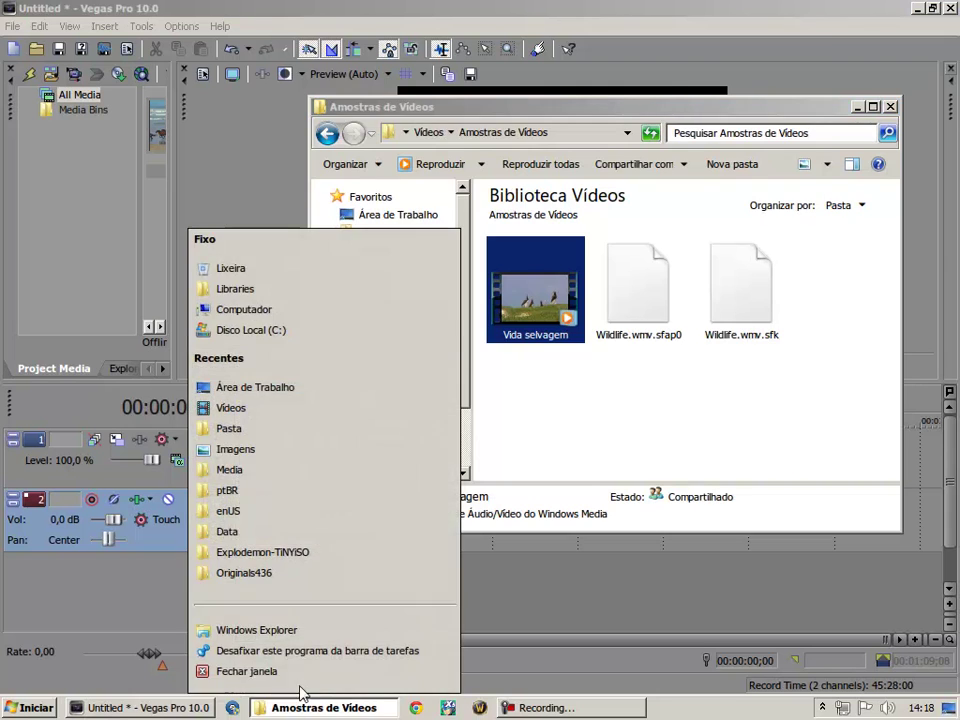
click(248, 671)
Add Video lálálá from the Windows video library to new tracks below the wildlife clip, starting at the beginning of the timeline
key(super)
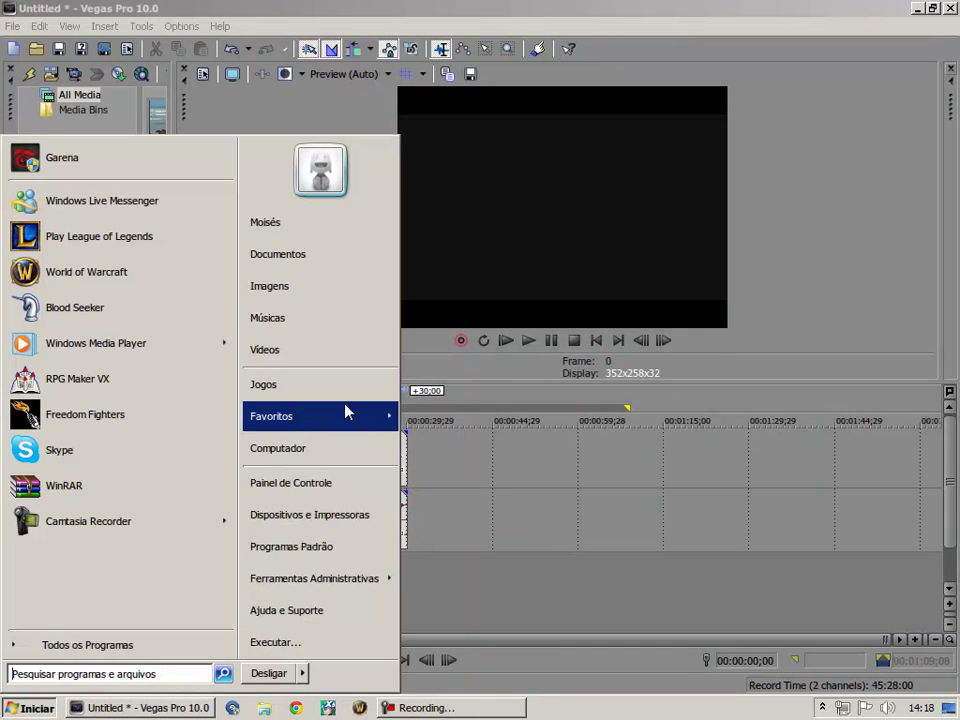
click(321, 347)
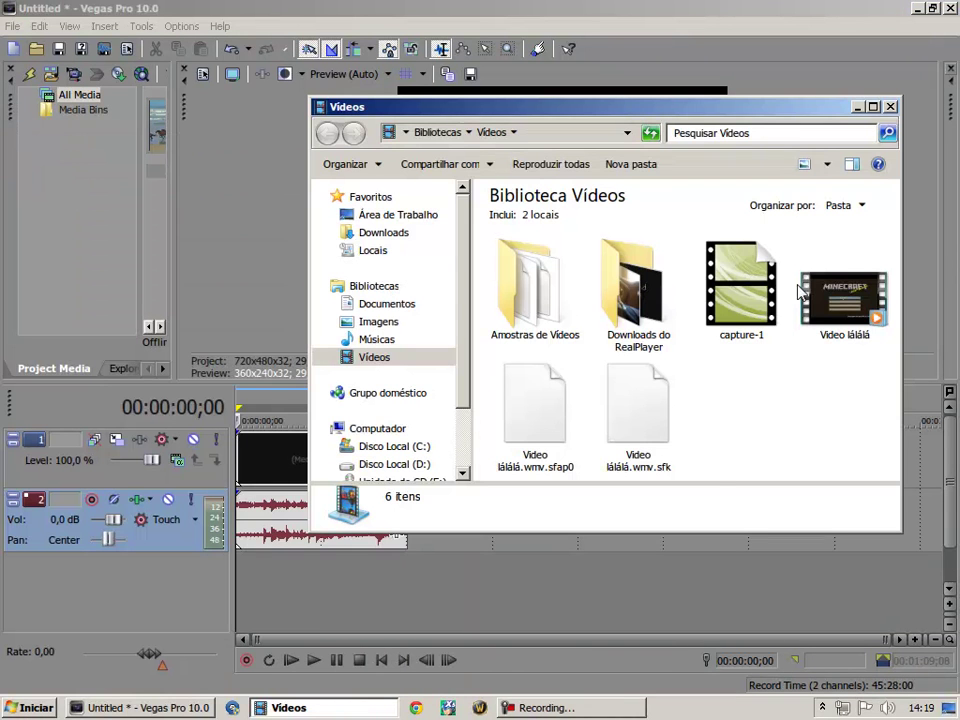
drag(842, 298, 246, 621)
key(alt+F4)
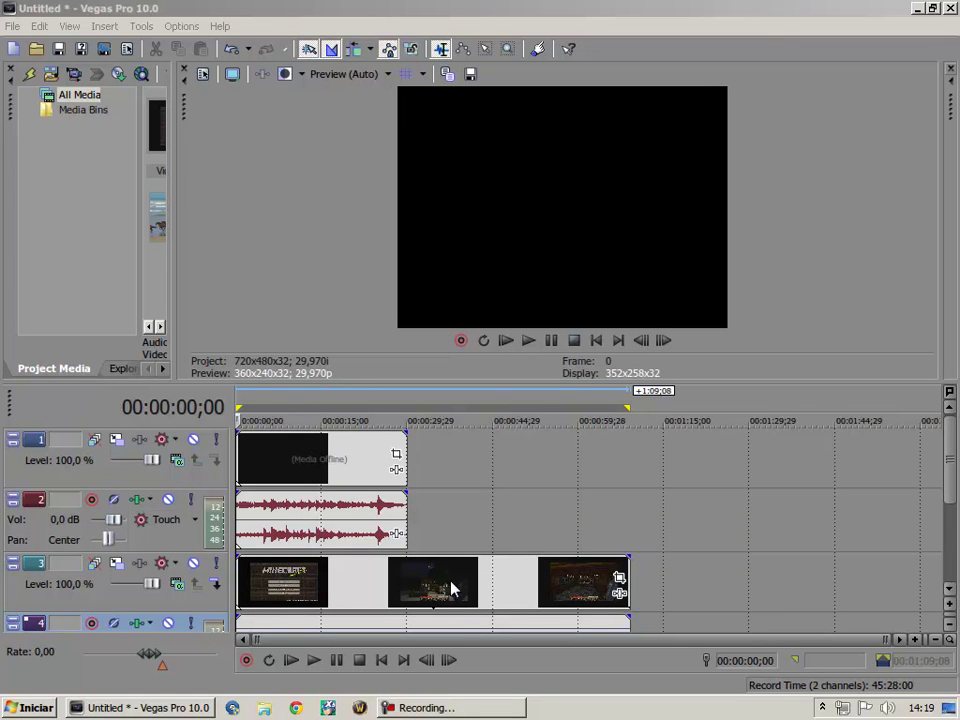
Preview part of the wildlife clip on track 1, pause it and return the playhead to the start
click(422, 590)
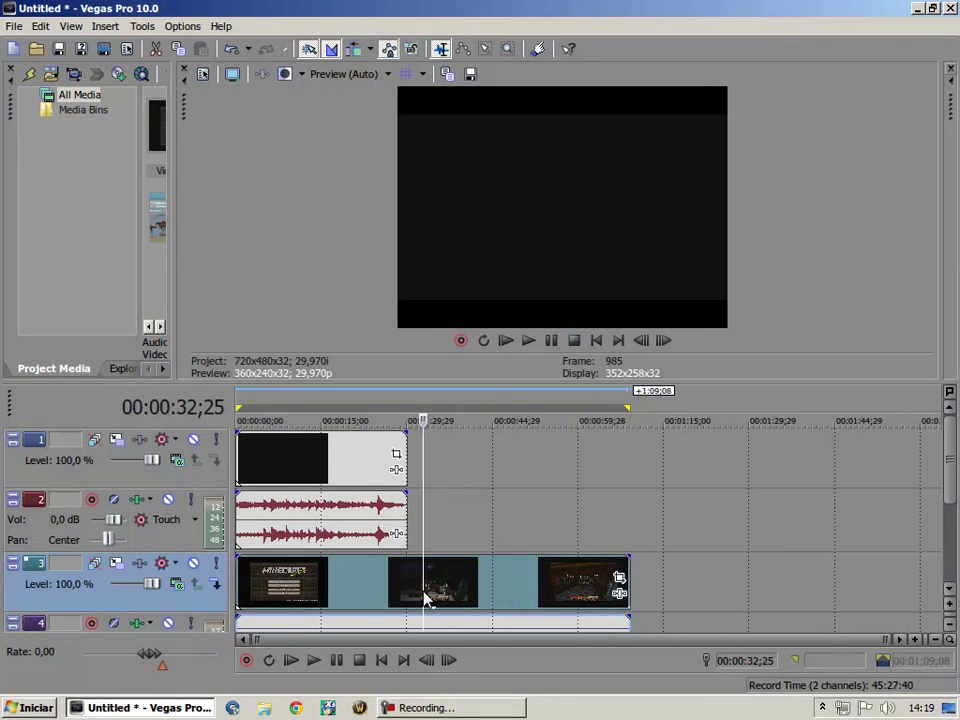
click(315, 463)
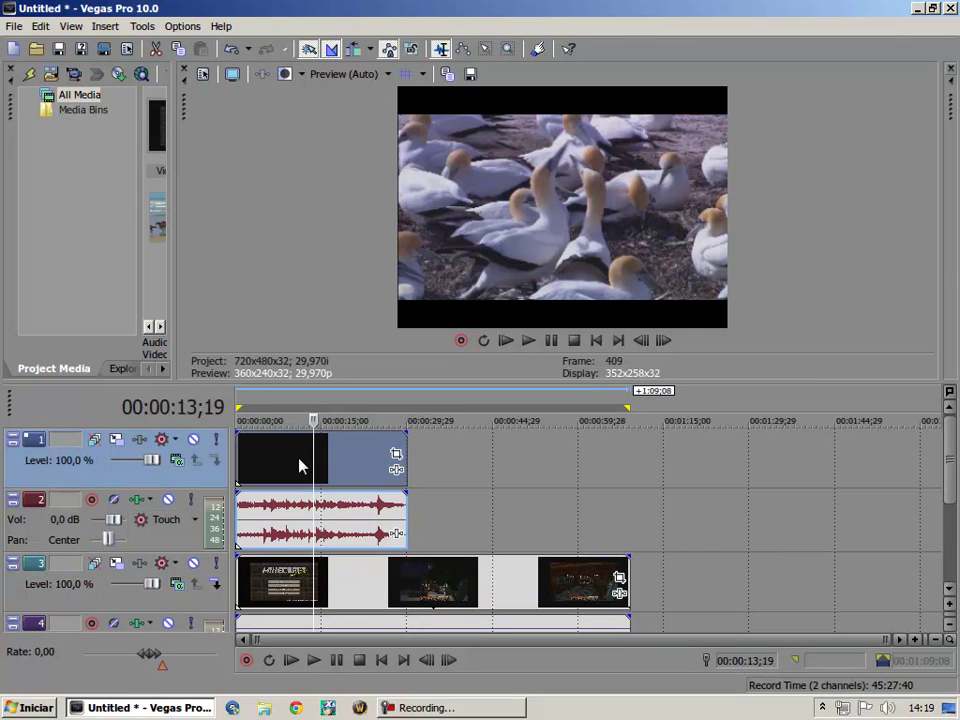
click(291, 466)
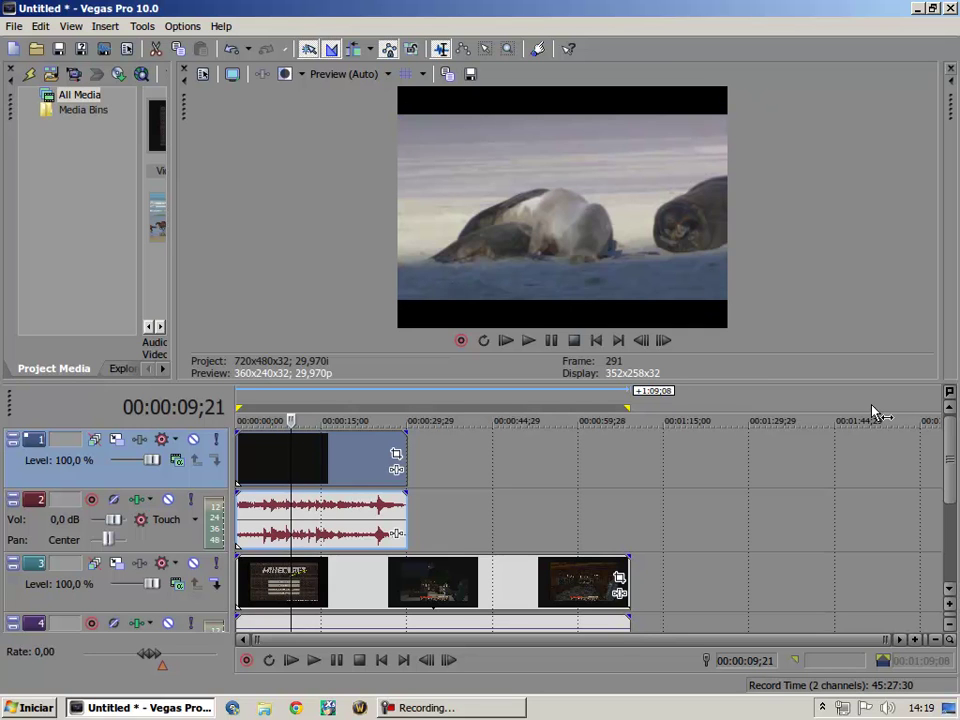
key(space)
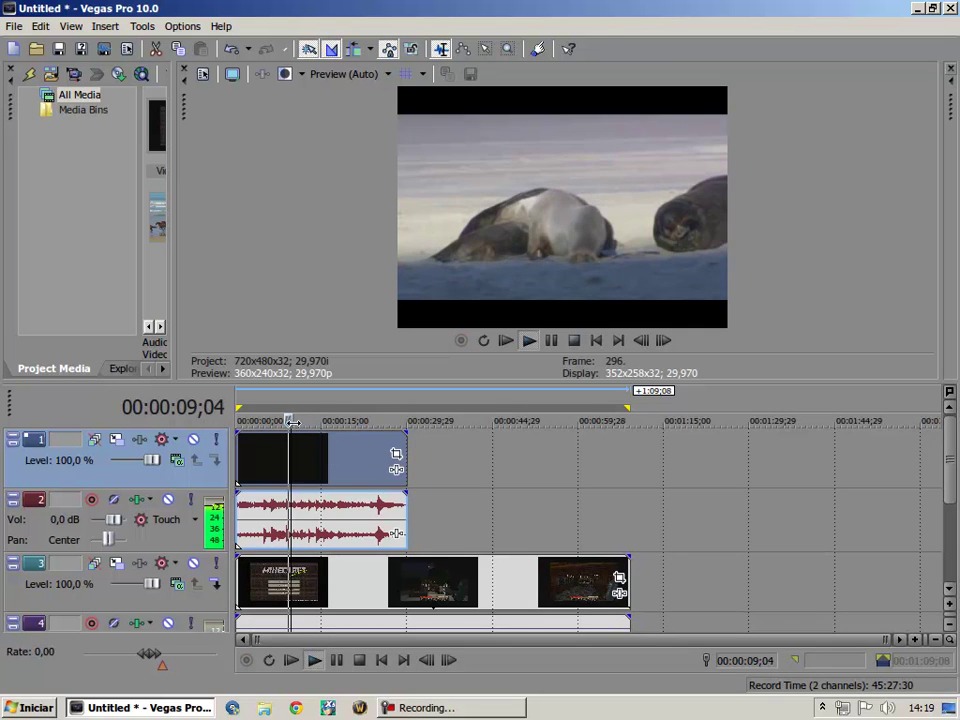
key(ctrl+r)
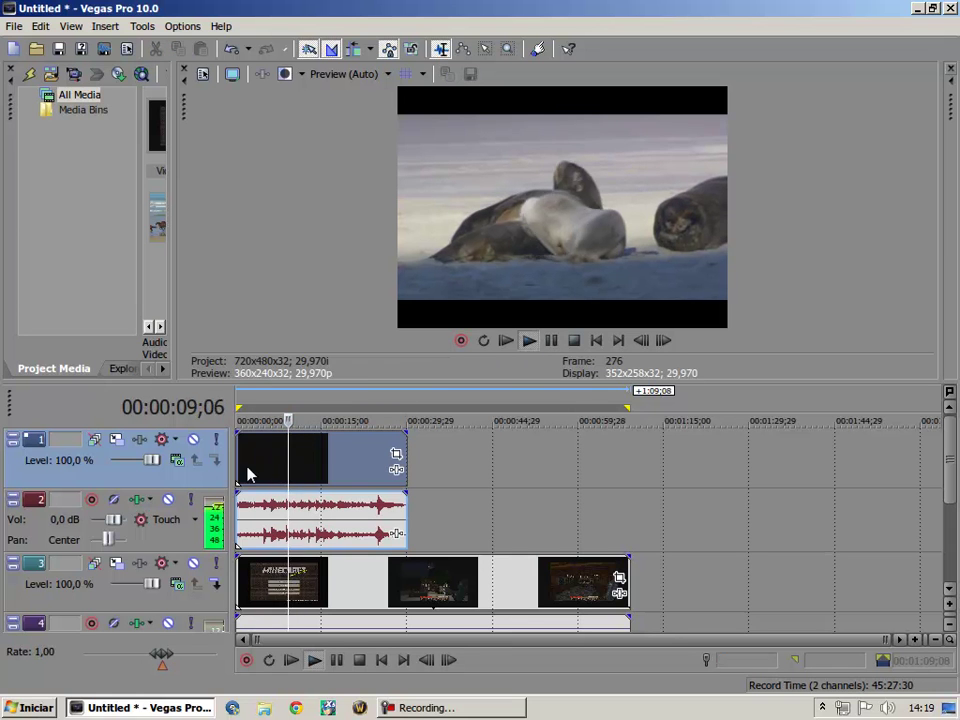
click(551, 340)
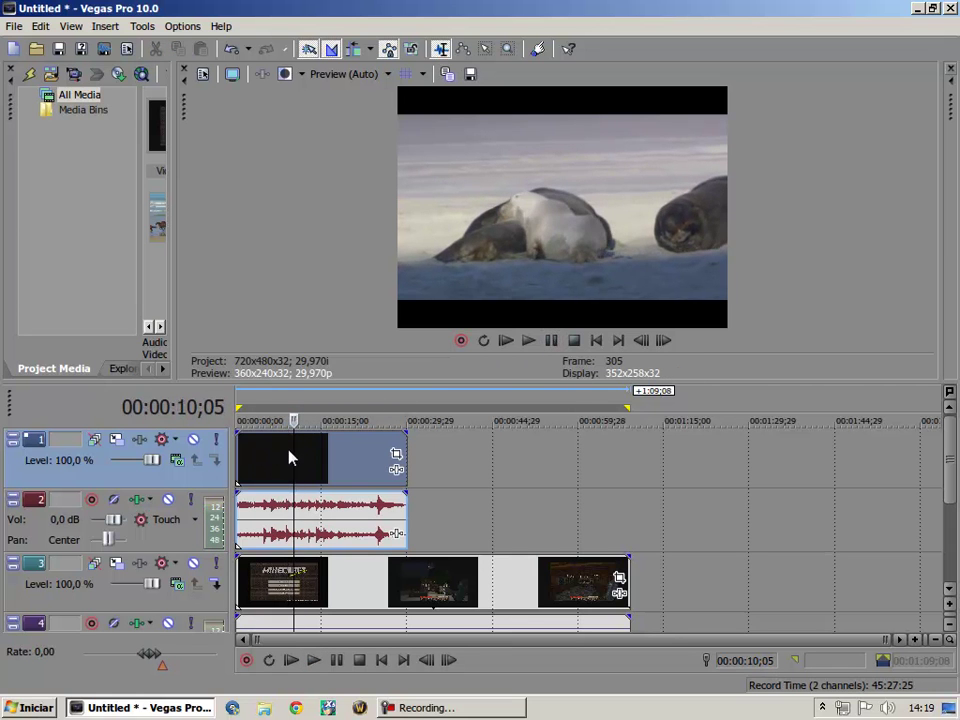
key(ctrl+Home)
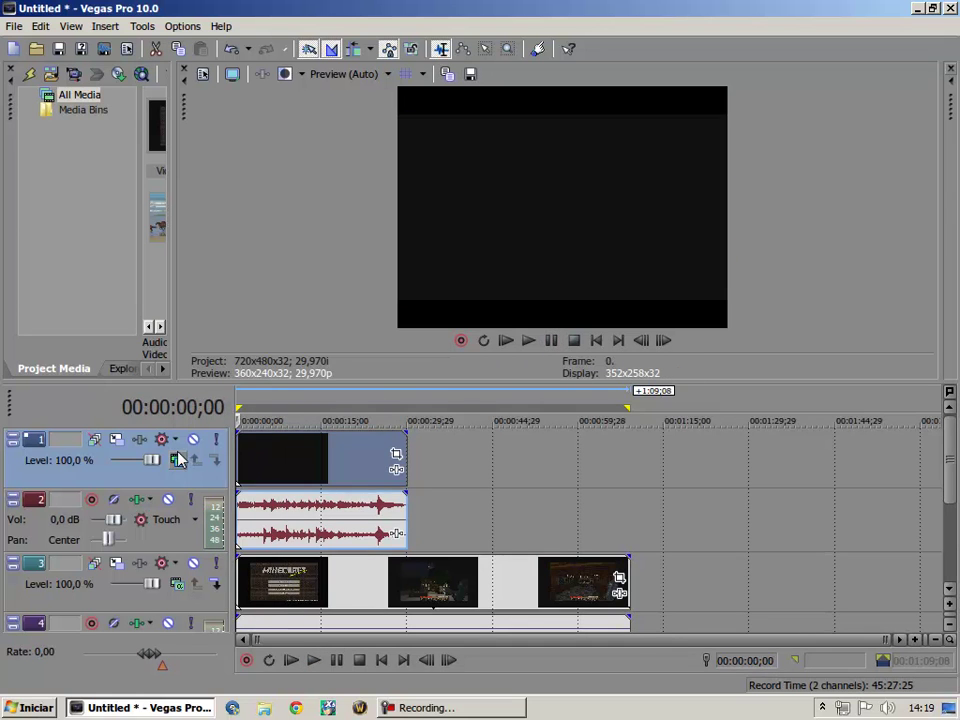
Open the Event Pan/Crop settings of the wildlife clip on track 1
click(397, 458)
mouse_move(800, 165)
mouse_down()
mouse_move(782, 122)
mouse_move(801, 99)
mouse_move(778, 180)
mouse_move(794, 159)
mouse_up()
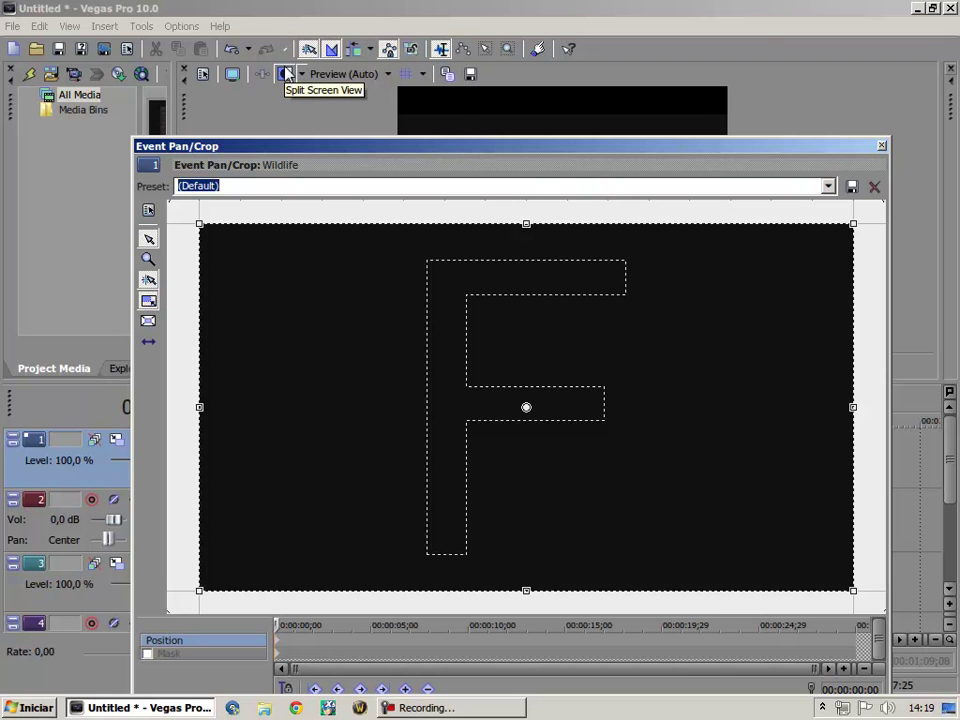
click(917, 8)
click(205, 708)
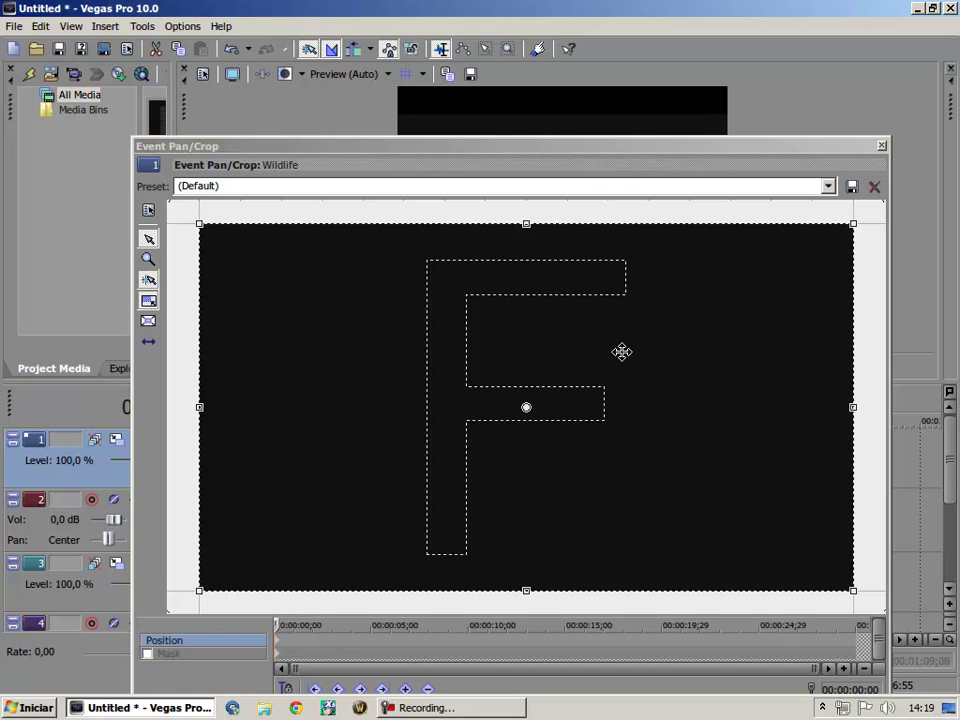
drag(200, 589, 679, 343)
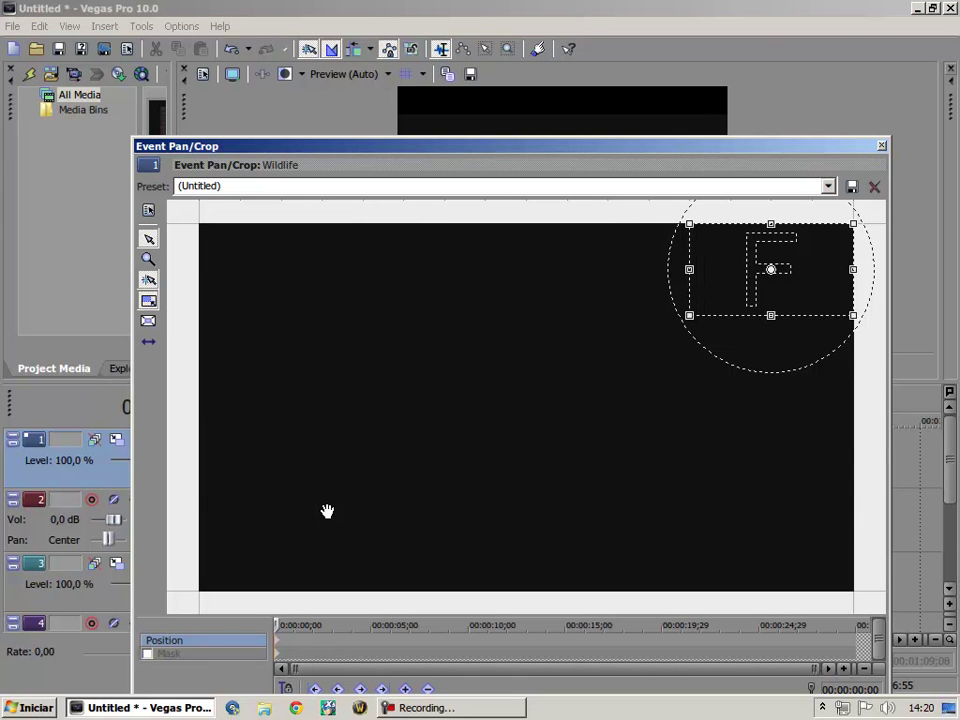
drag(689, 315, 200, 590)
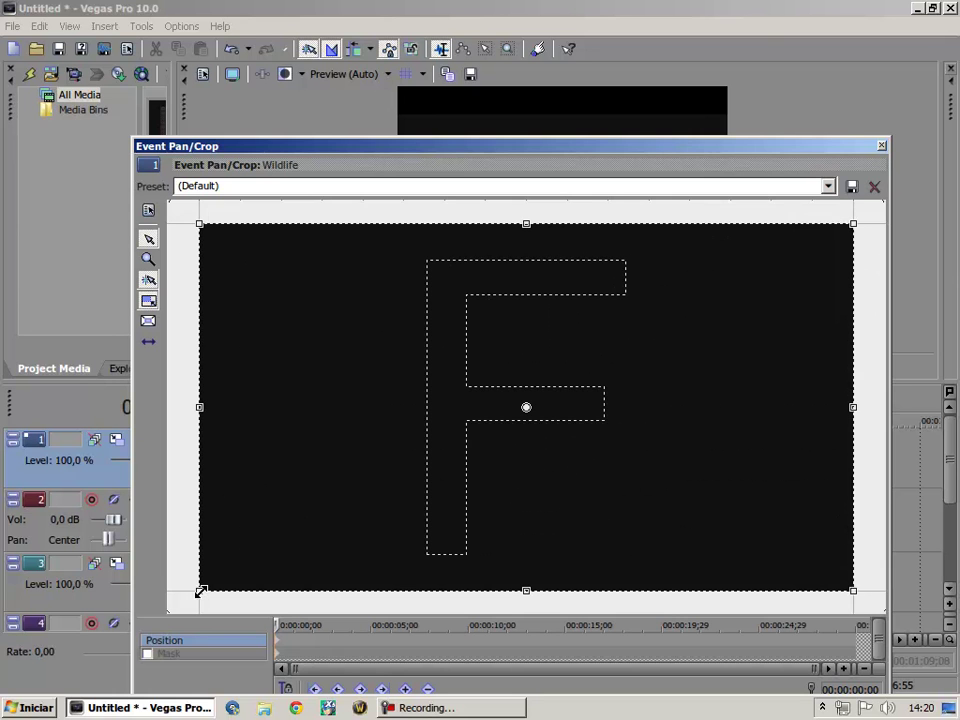
drag(200, 591, 801, 255)
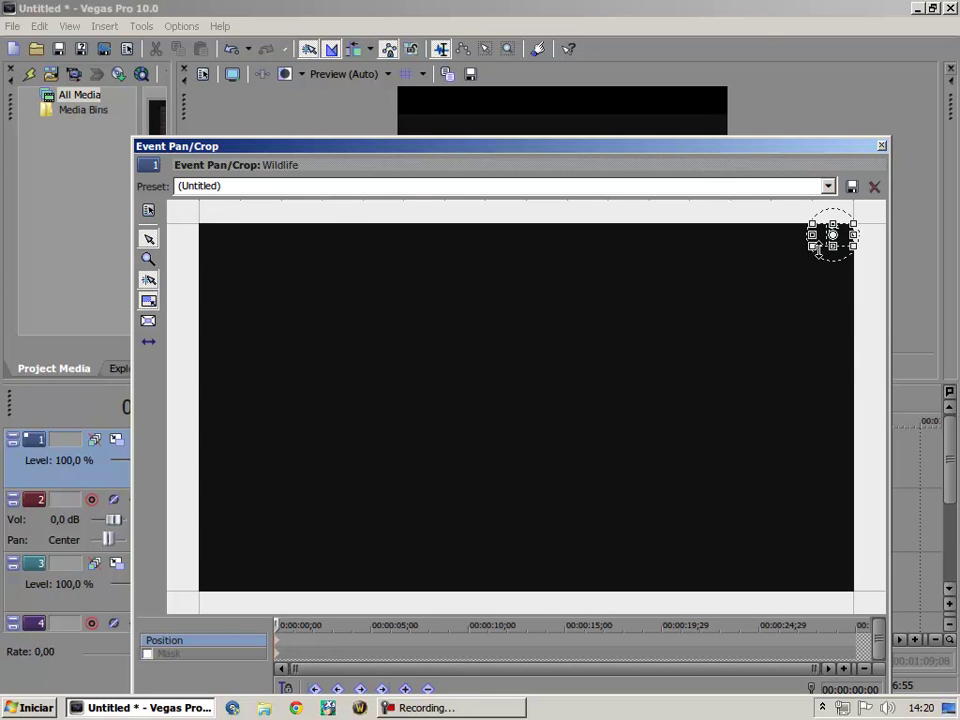
drag(814, 246, 196, 594)
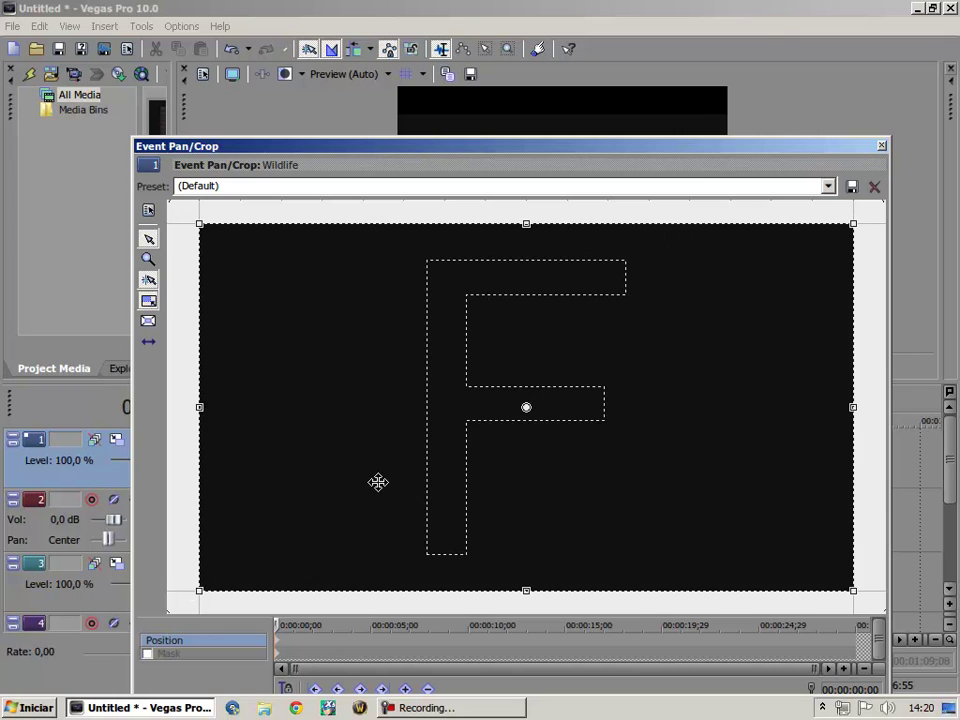
Enlarge the wildlife clip's crop frame down and to the left so the clip shrinks into the picture's upper-right corner
scroll(377, 480, down, 2)
scroll(377, 482, down, 4)
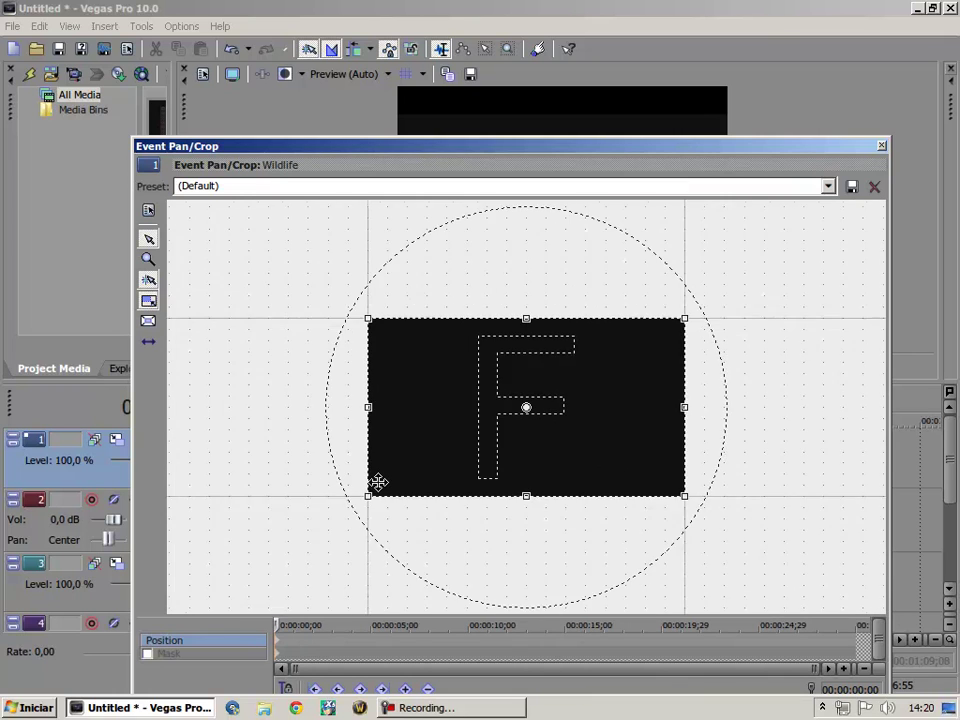
scroll(377, 482, down, 3)
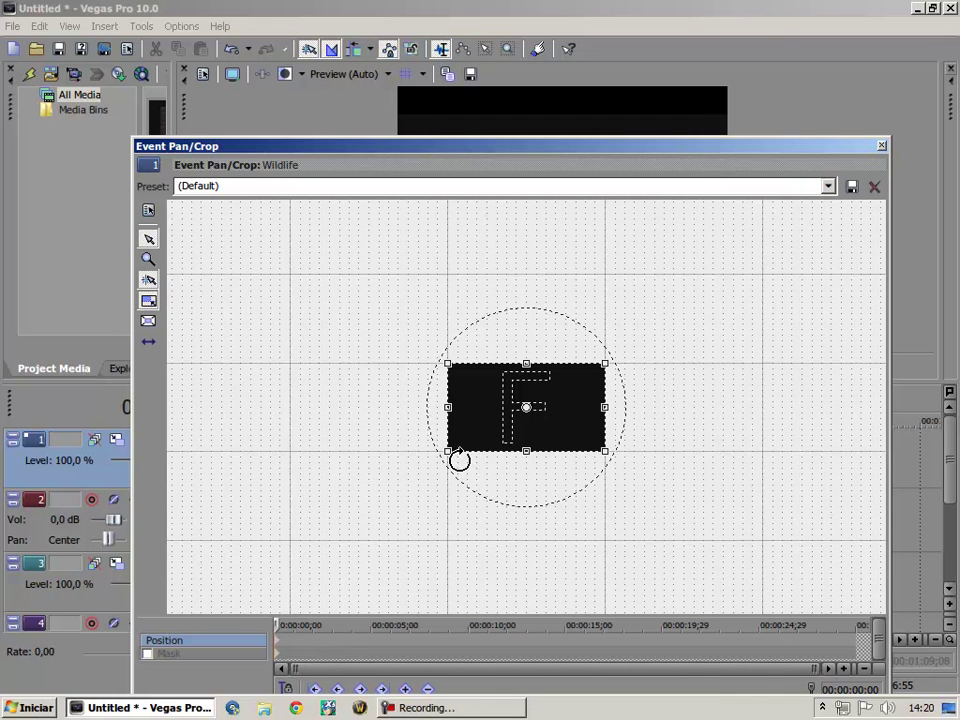
drag(448, 452, 210, 622)
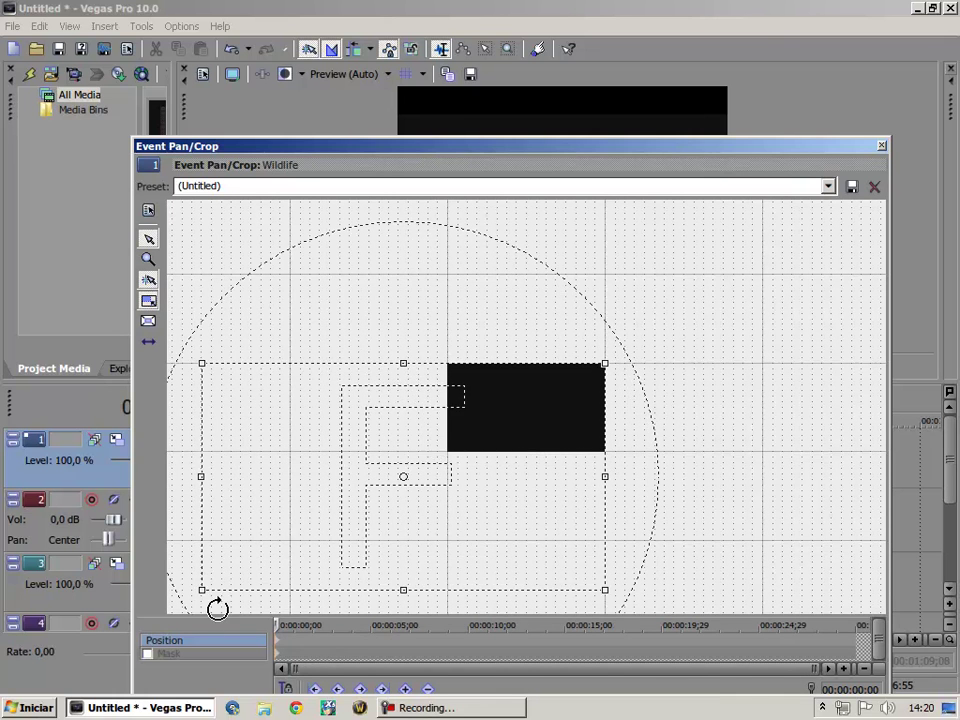
drag(666, 153, 680, 338)
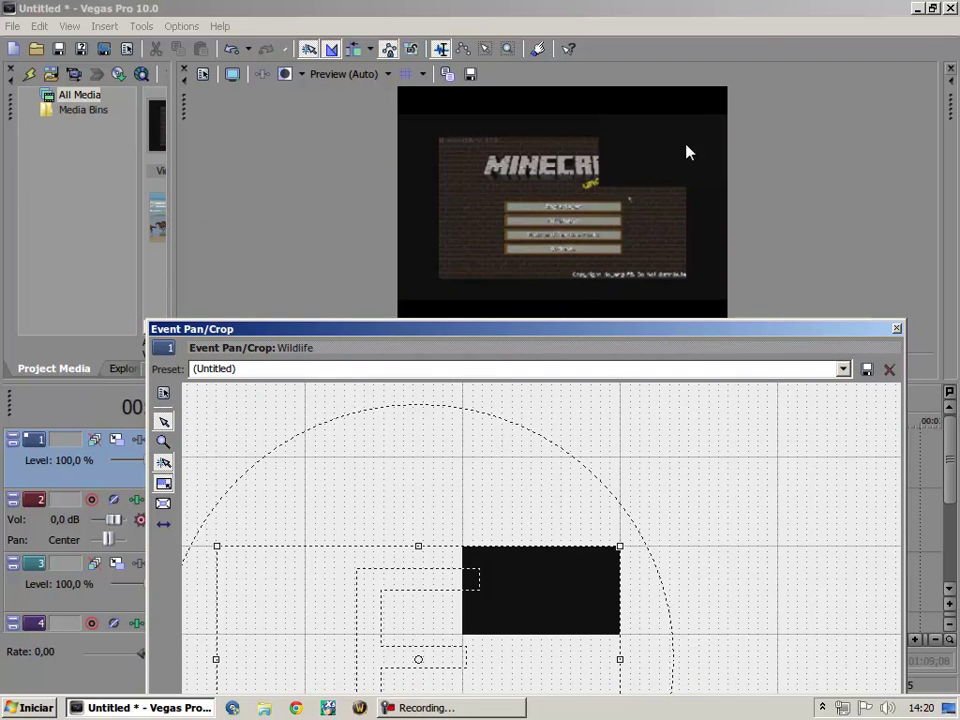
drag(660, 340, 667, 140)
drag(219, 582, 192, 592)
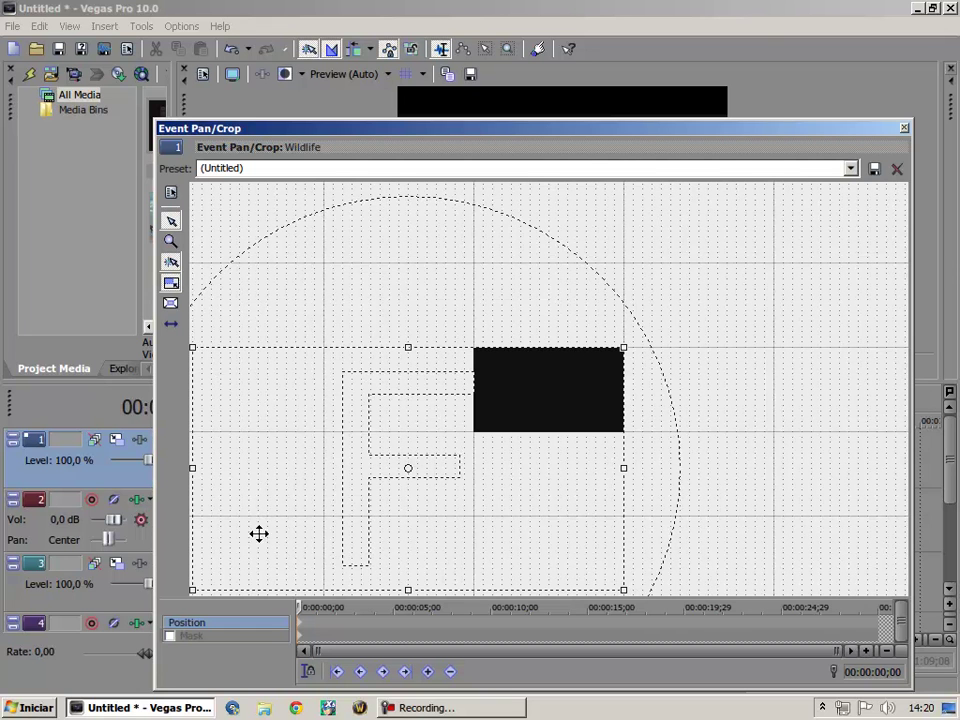
drag(194, 590, 186, 596)
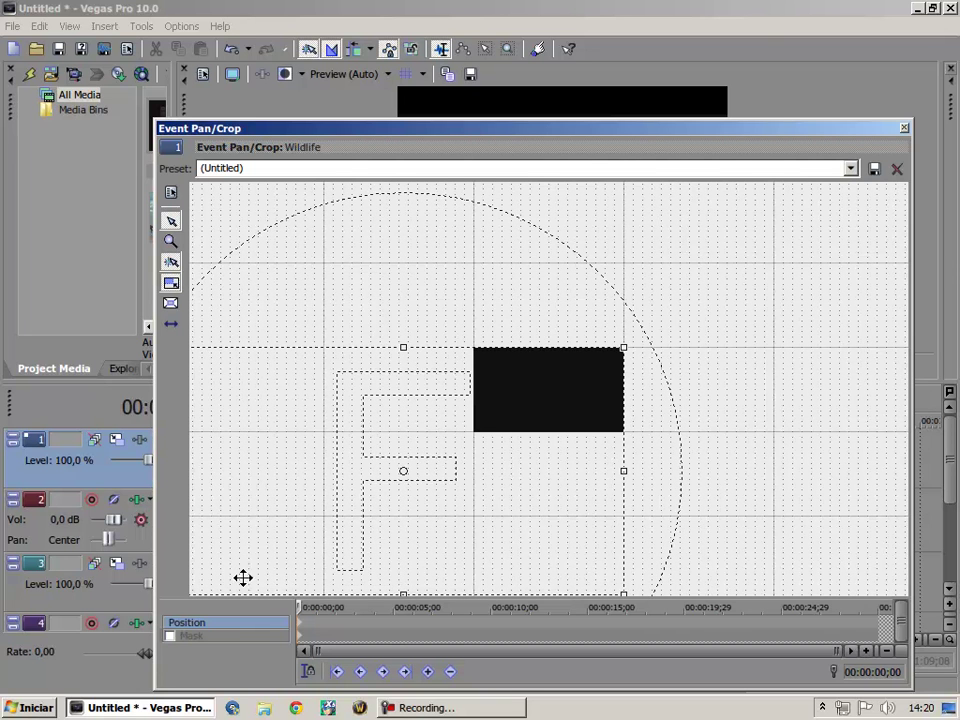
Dock the Event Pan/Crop window with Project Media and widen the video preview area
drag(856, 129, 834, 111)
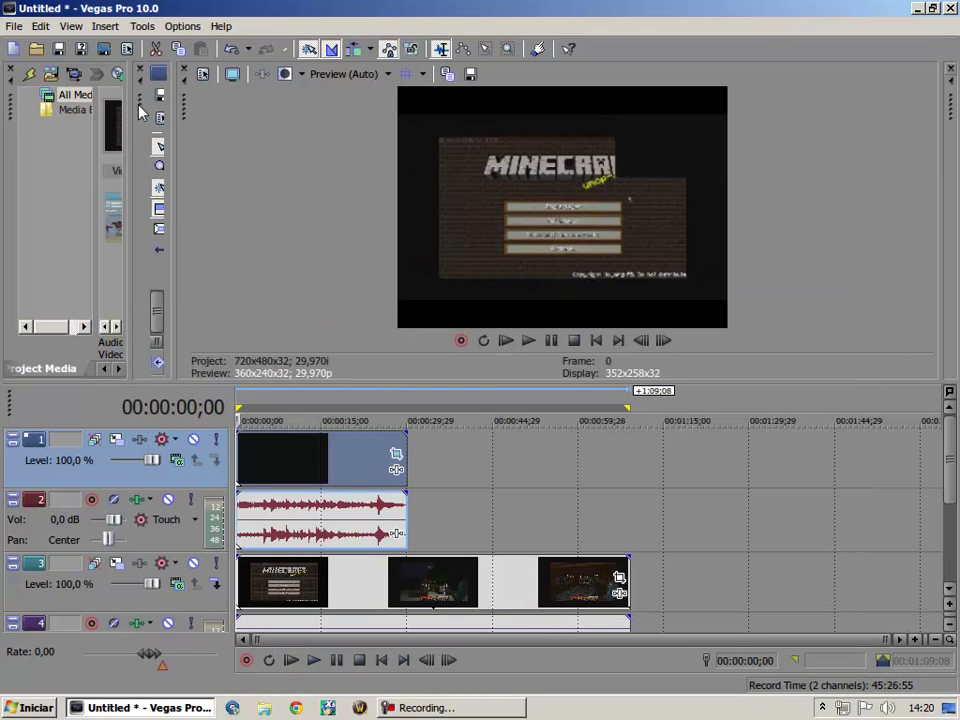
drag(133, 93, 444, 156)
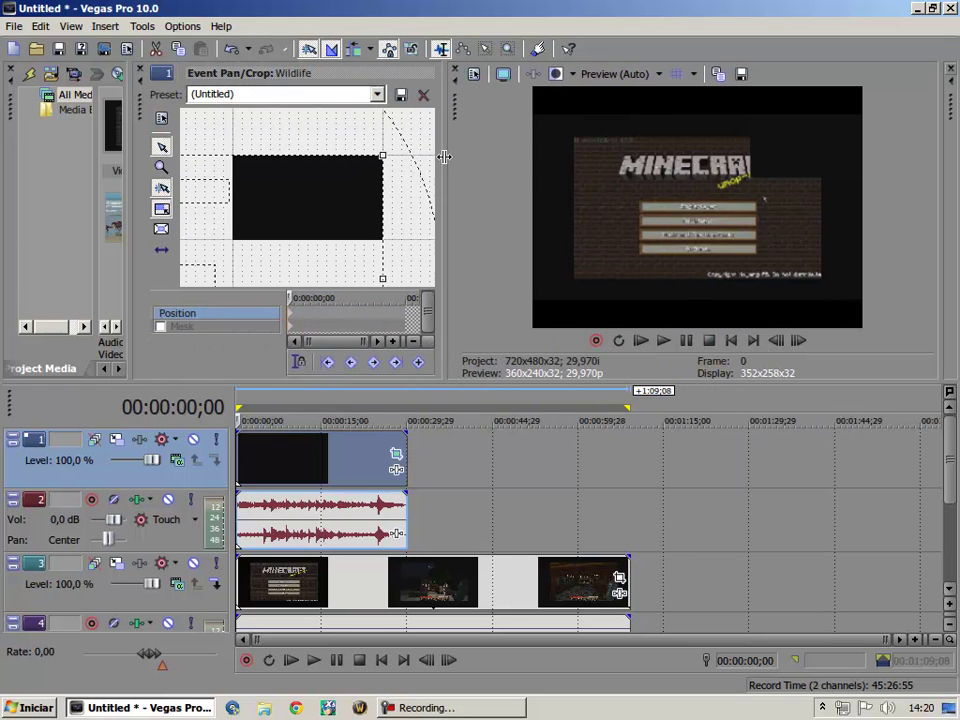
drag(141, 111, 99, 373)
drag(450, 207, 104, 201)
Play the project from the start to check the small wildlife clip over the Minecraft video
drag(469, 328, 476, 272)
click(847, 268)
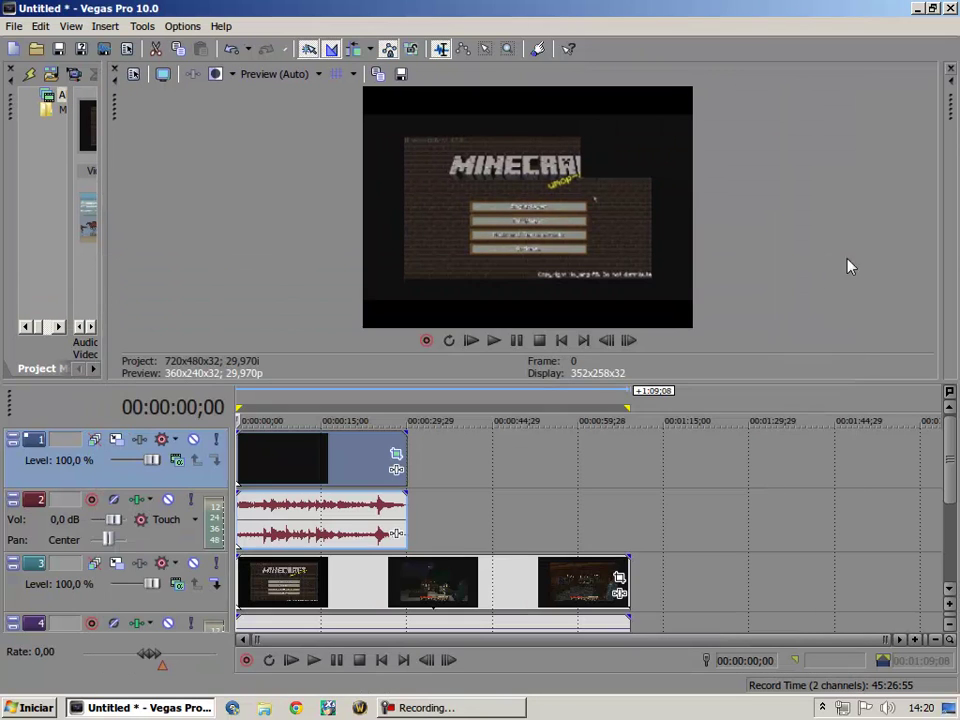
mouse_move(956, 471)
mouse_down()
mouse_move(945, 536)
mouse_move(950, 490)
mouse_up()
click(494, 341)
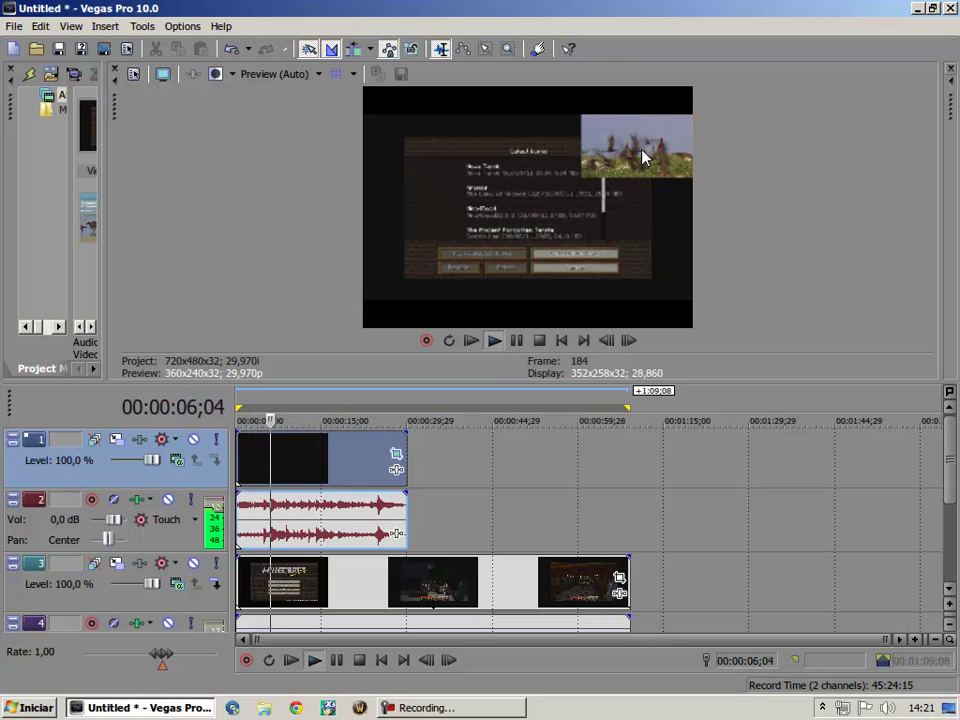
Pause playback, lower the volume of audio track 2 to -13,4 dB, and play the project to check the sound
click(516, 340)
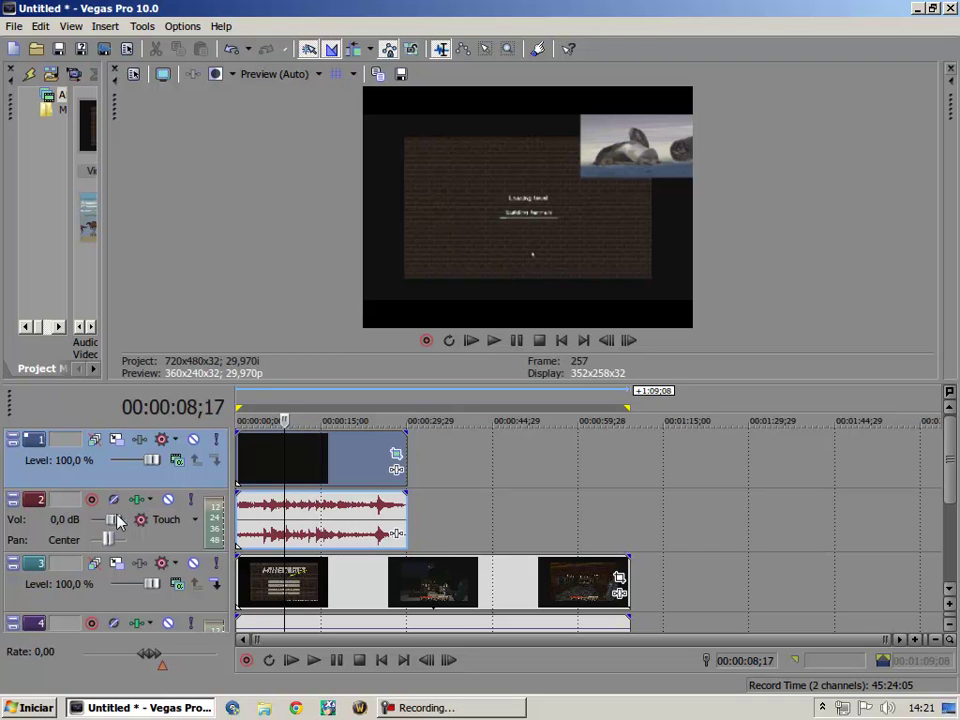
drag(112, 520, 76, 527)
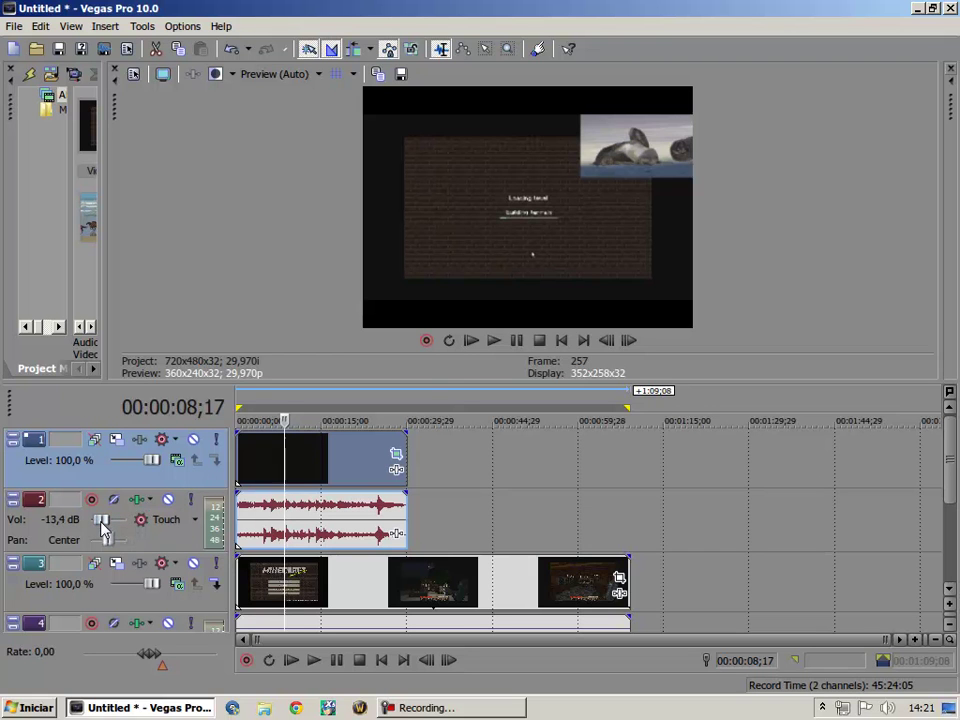
click(494, 342)
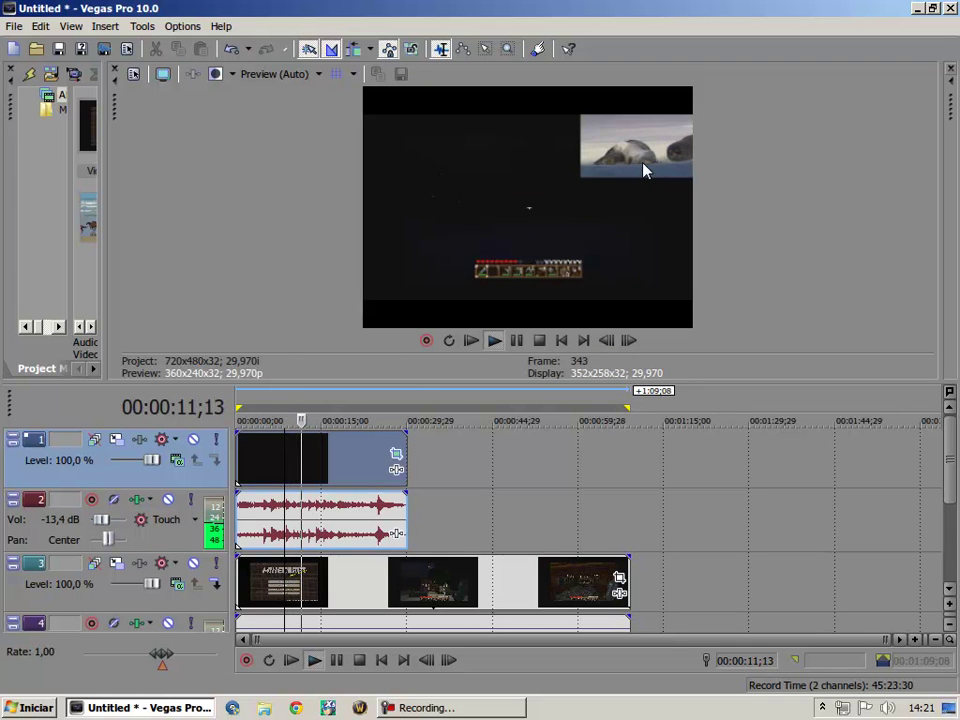
click(516, 341)
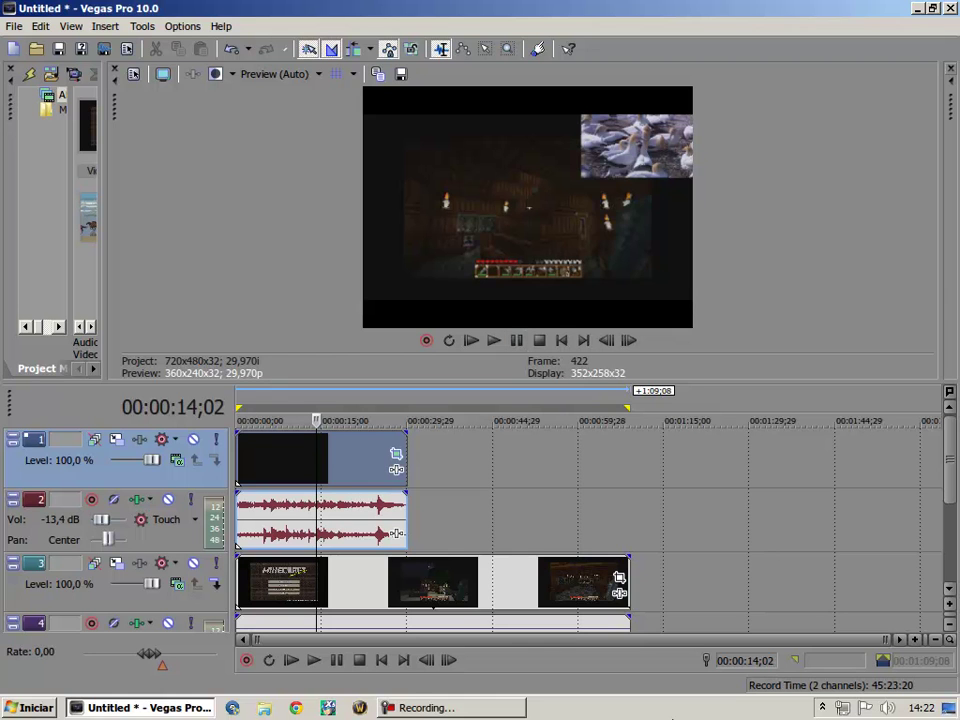
click(410, 708)
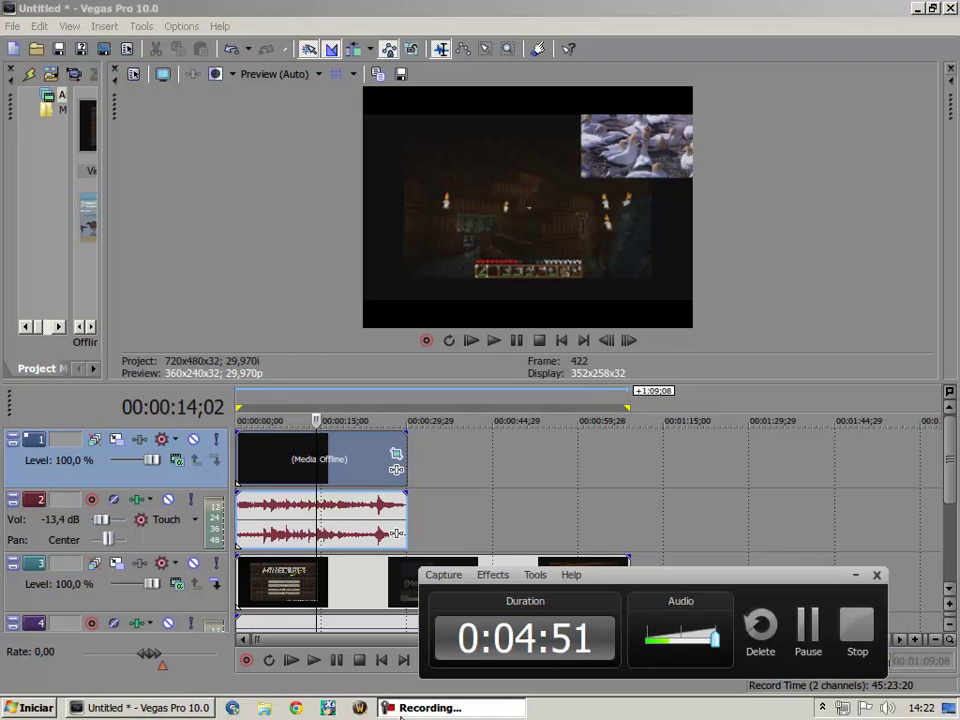
click(408, 710)
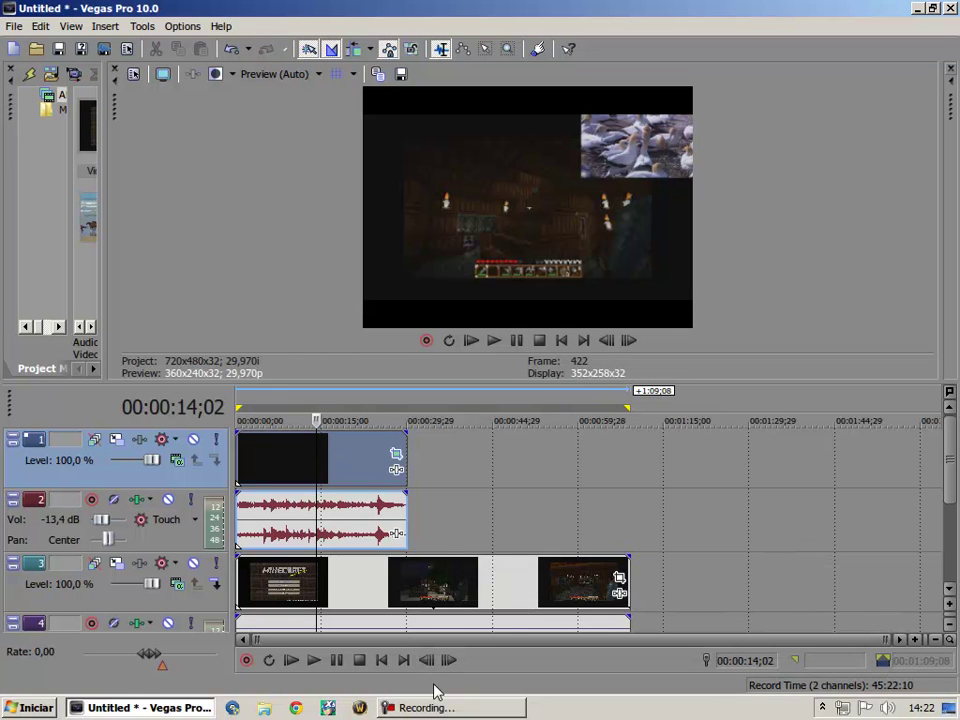
click(917, 8)
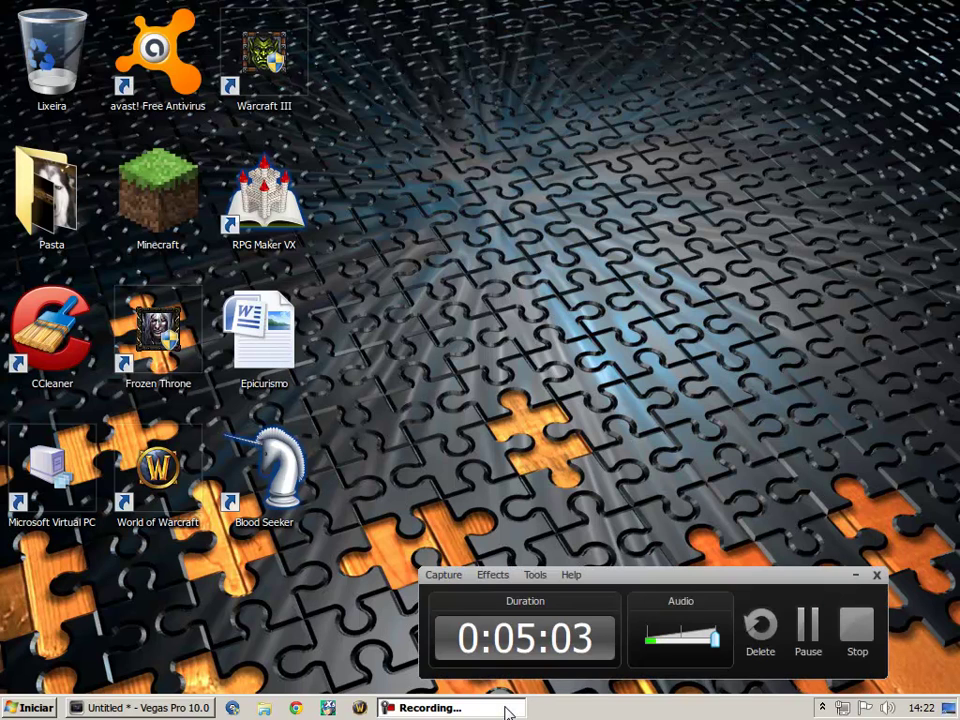
click(822, 707)
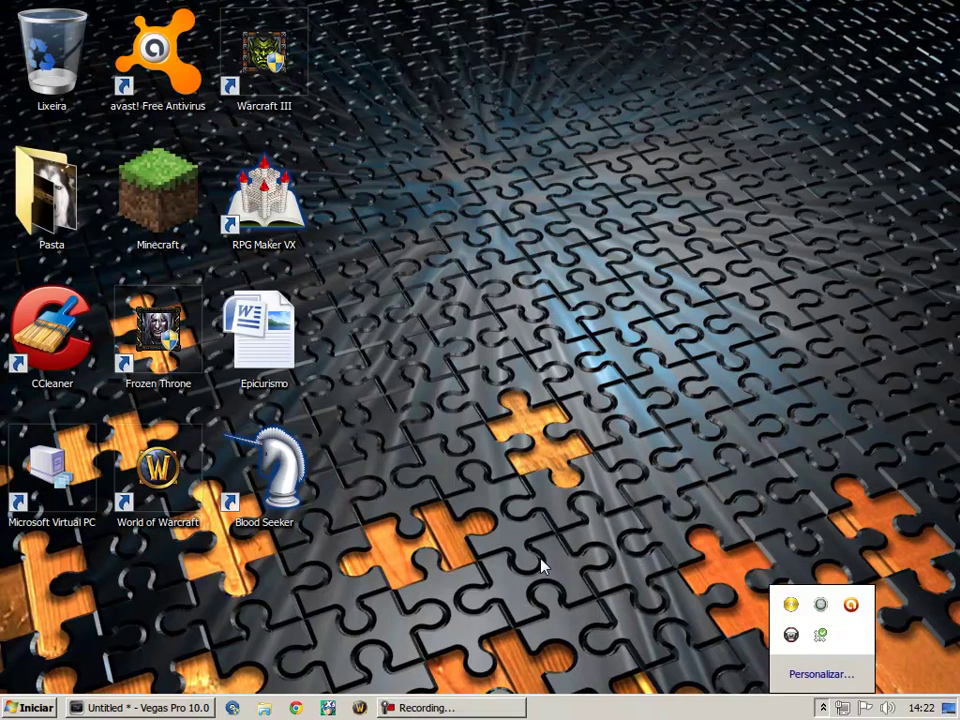
click(115, 708)
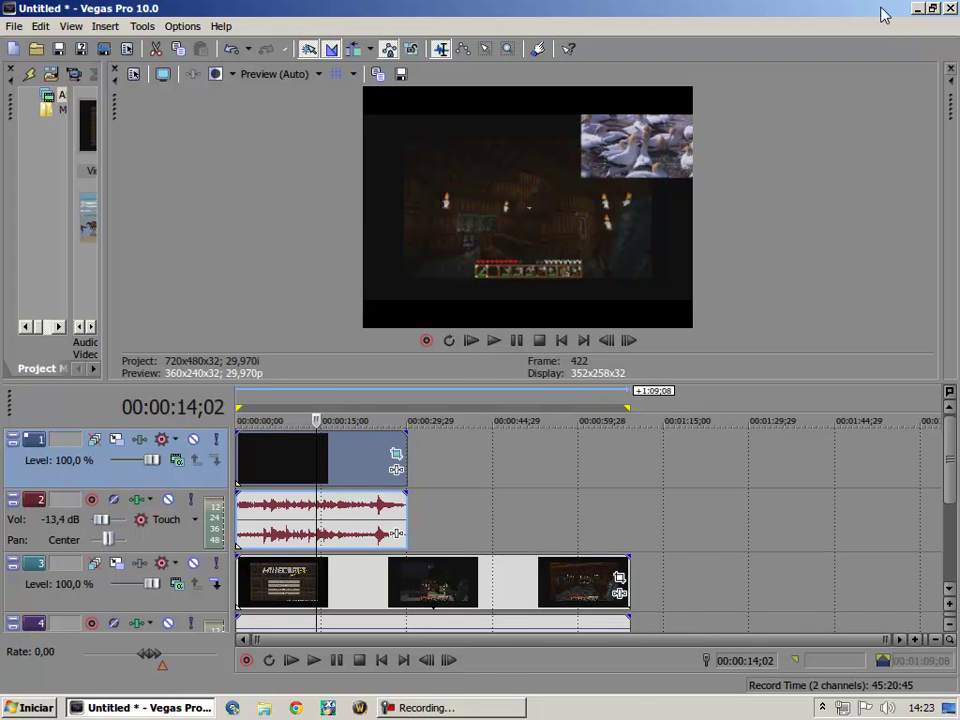
key(super+d)
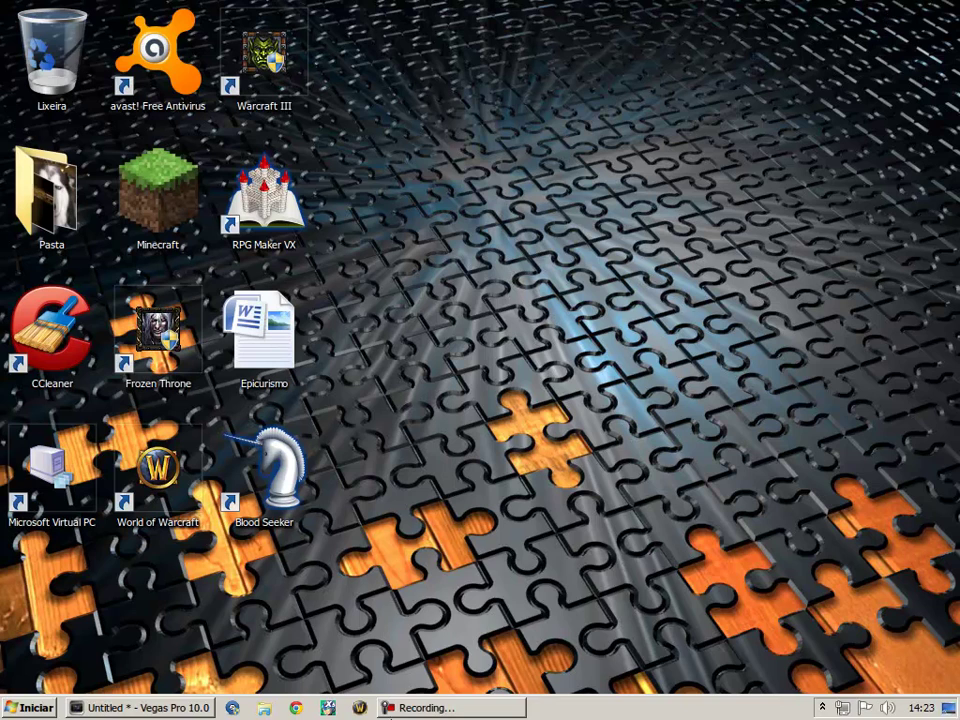
click(443, 708)
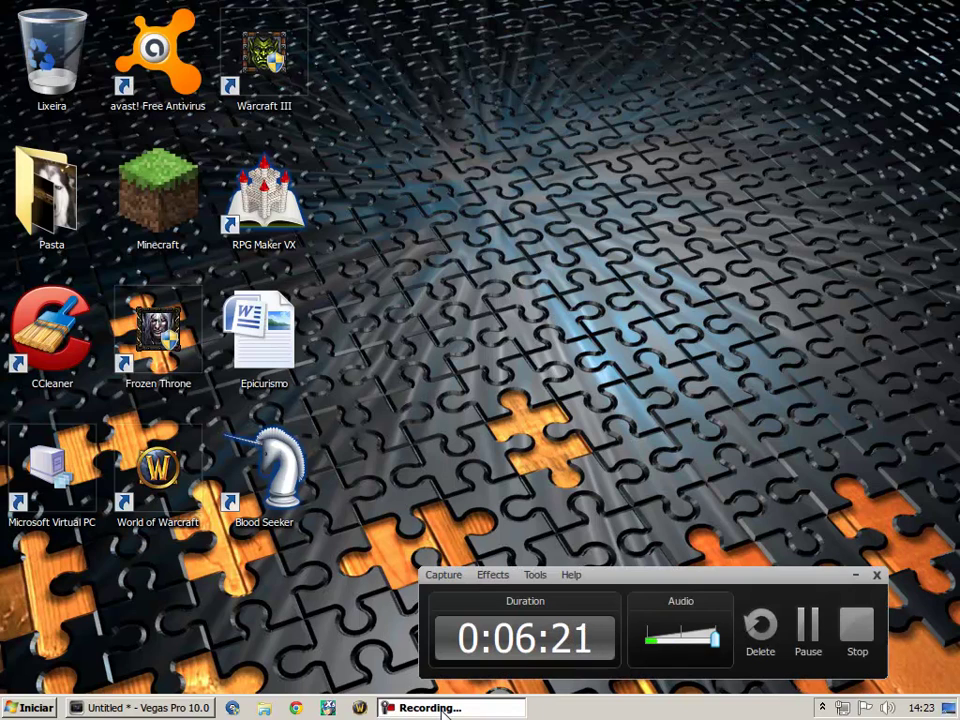